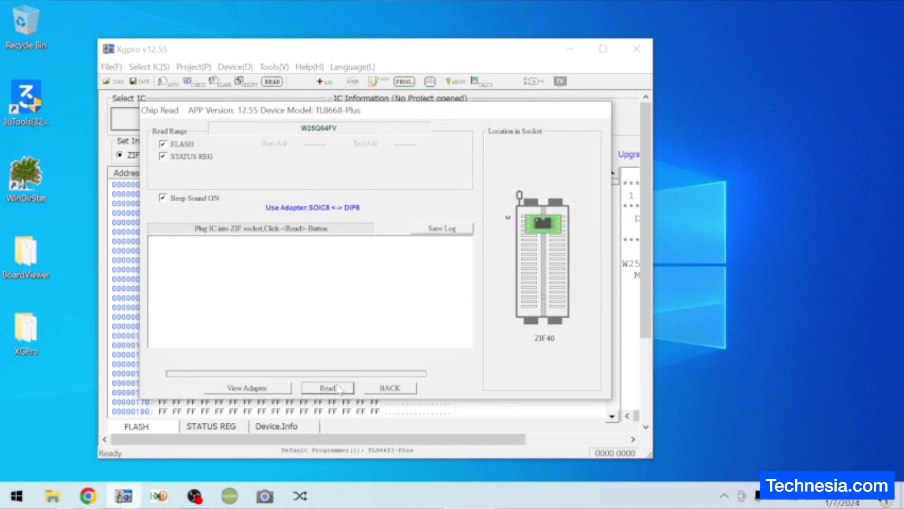
Read the W25Q64FV chip's FLASH and status register and save the dump to the desktop as the binary file original.bin.
{"action": "left_click", "coordinate": [328, 388]}
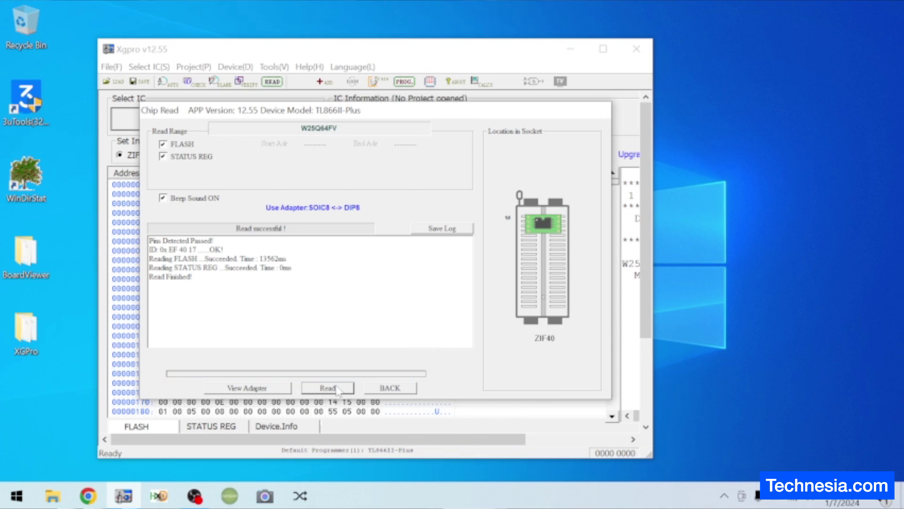
{"action": "left_click", "coordinate": [390, 388]}
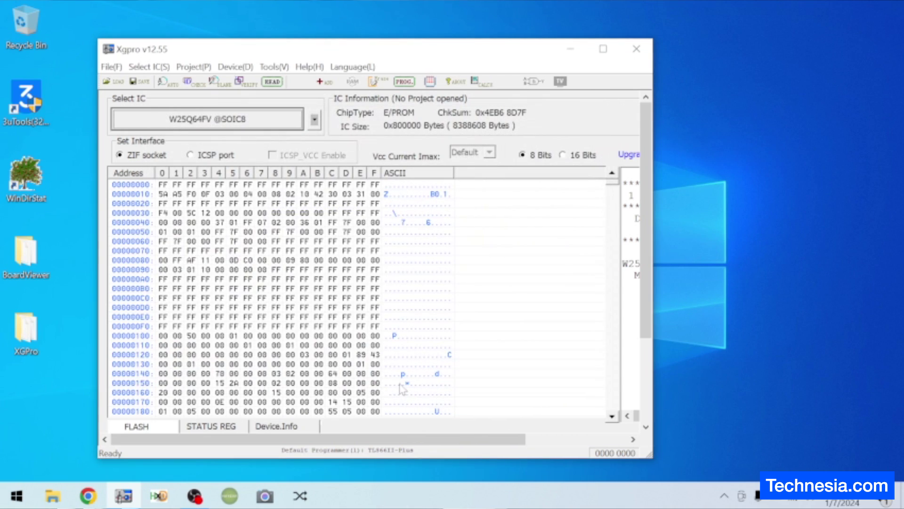
{"action": "left_click", "coordinate": [138, 84]}
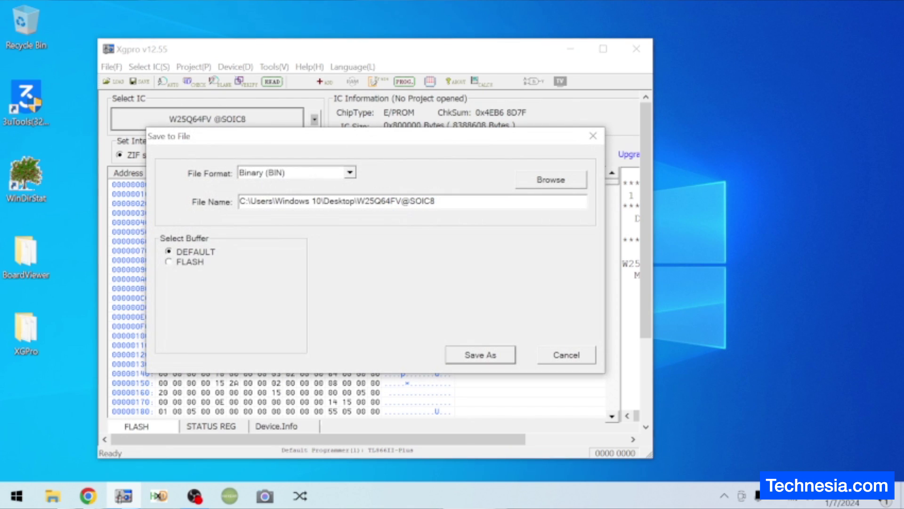
{"action": "left_click_drag", "start_coordinate": [357, 201], "coordinate": [430, 201]}
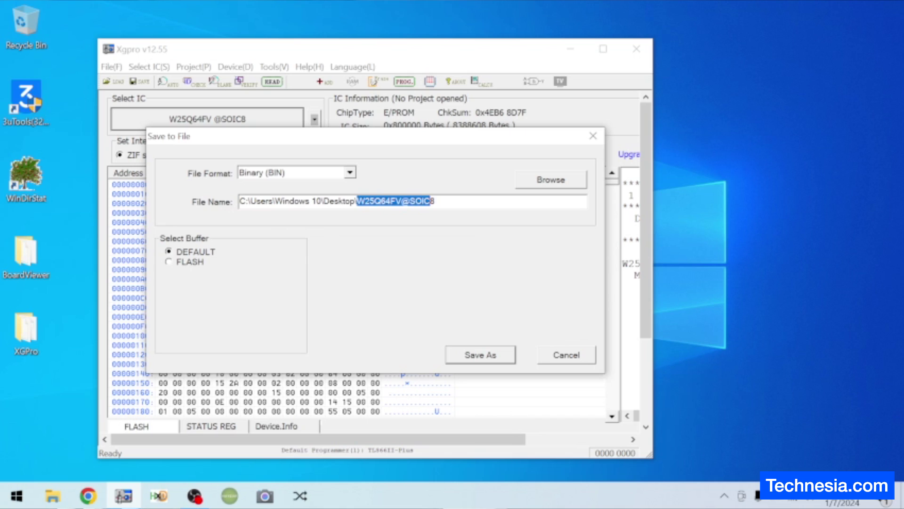
{"action": "type", "text": "original.bin"}
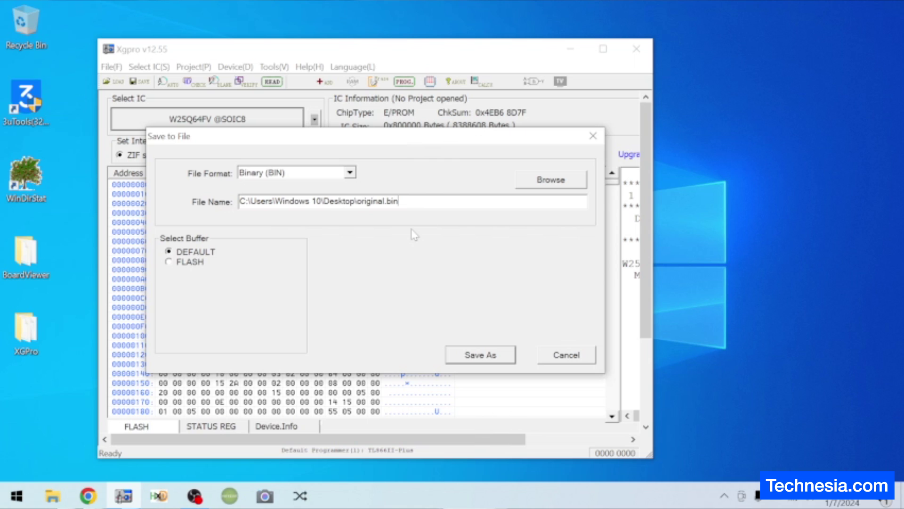
{"action": "left_click", "coordinate": [485, 356]}
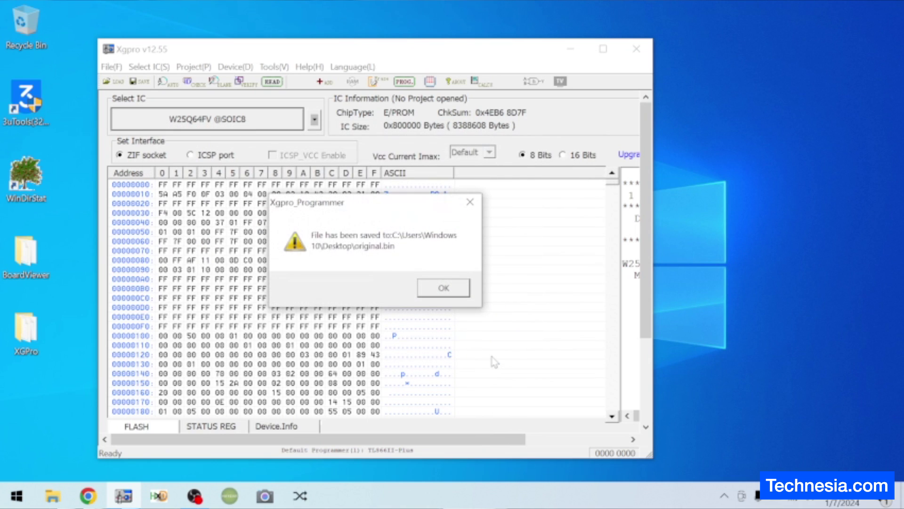
{"action": "left_click", "coordinate": [443, 287]}
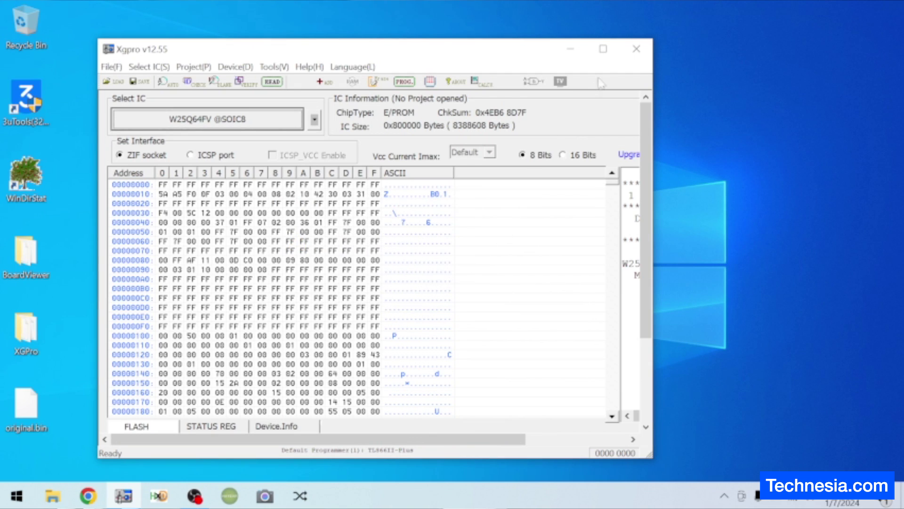
{"action": "left_click", "coordinate": [641, 50]}
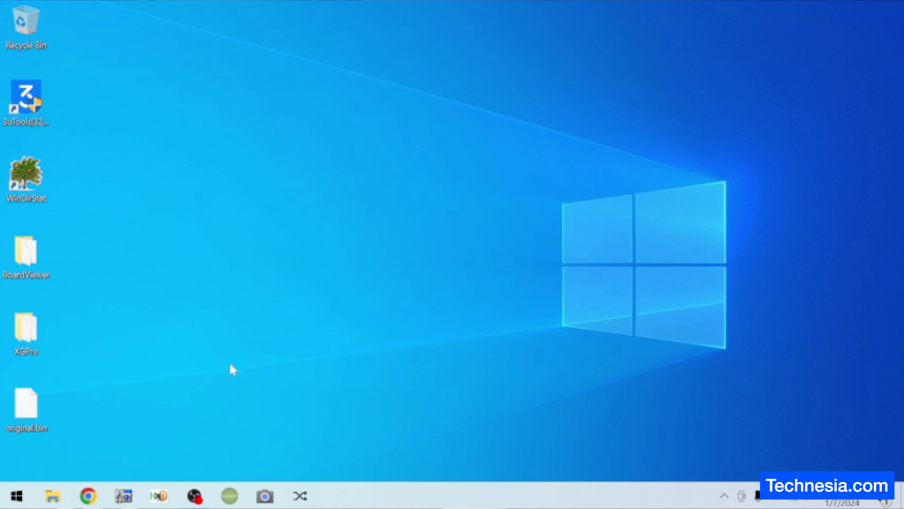
Switch to the HxD hex editor and open original.bin from the desktop.
{"action": "left_click", "coordinate": [159, 497]}
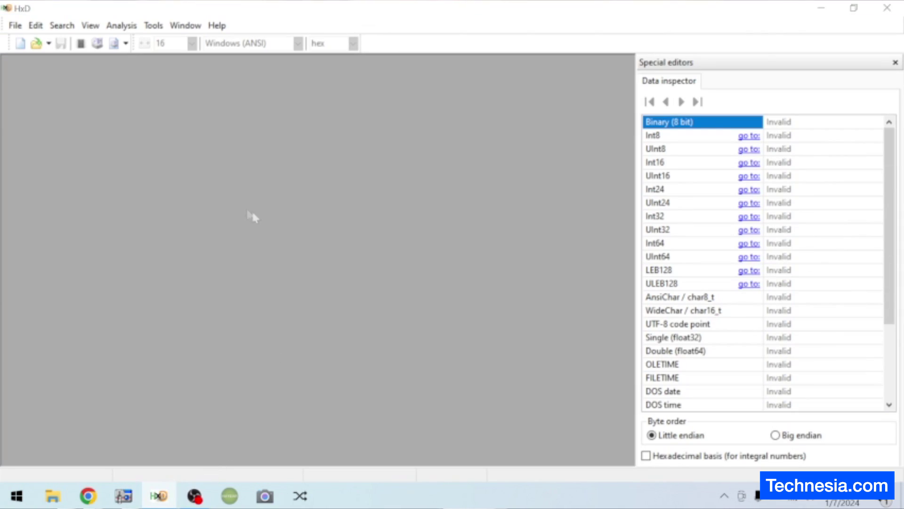
{"action": "left_click", "coordinate": [36, 44]}
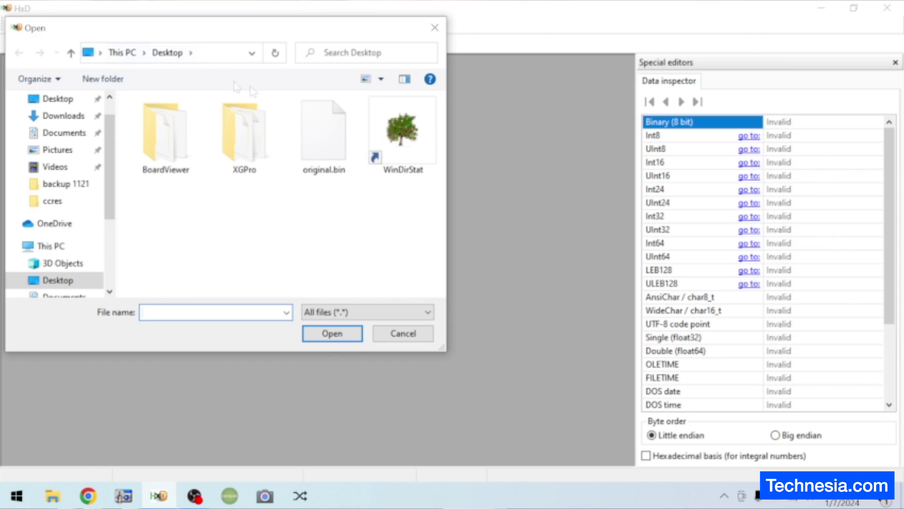
{"action": "left_click", "coordinate": [331, 140]}
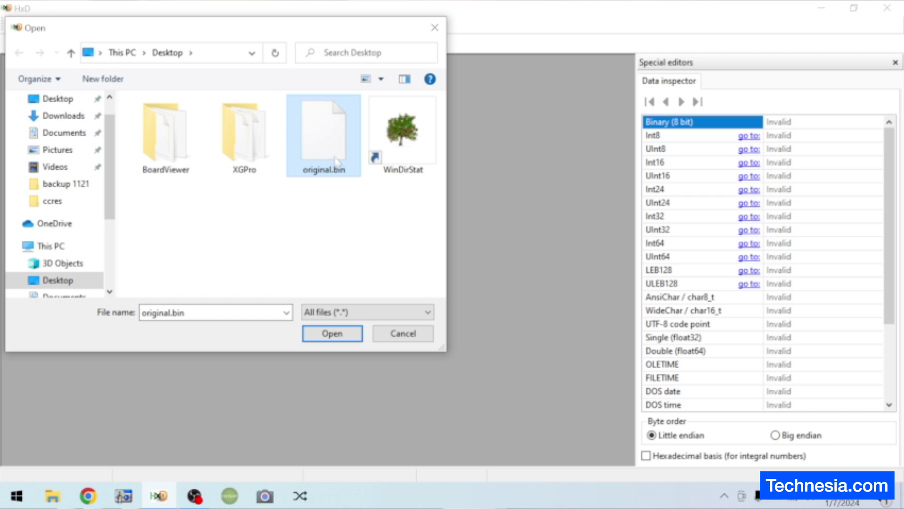
{"action": "left_click", "coordinate": [349, 337]}
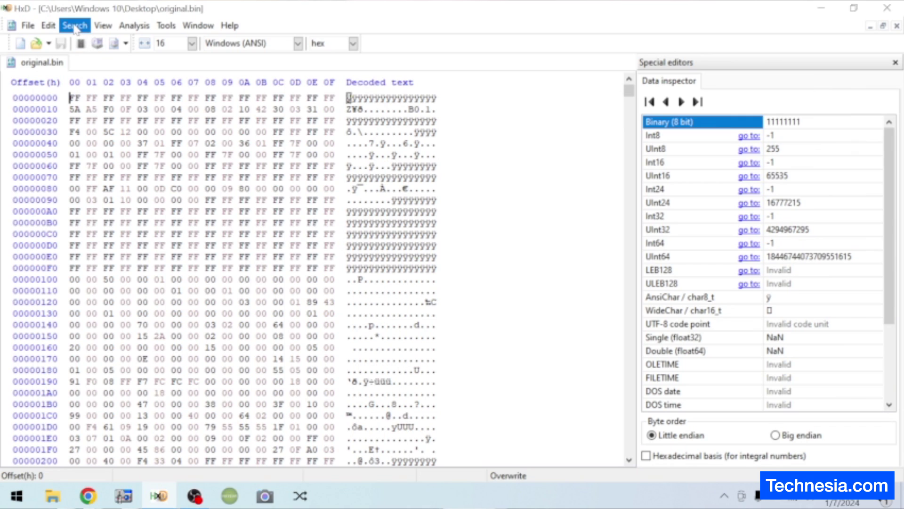
Search forward in original.bin for the text string "$svs".
{"action": "left_click", "coordinate": [74, 27]}
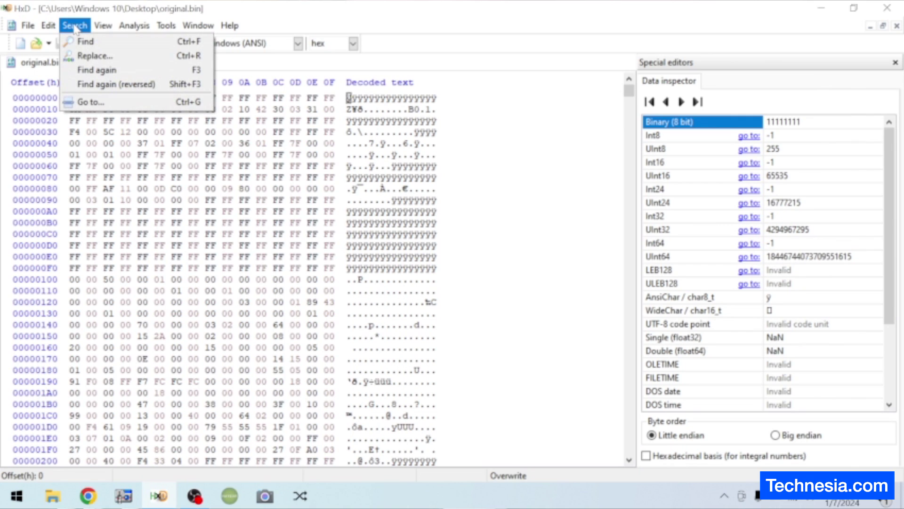
{"action": "left_click", "coordinate": [108, 47]}
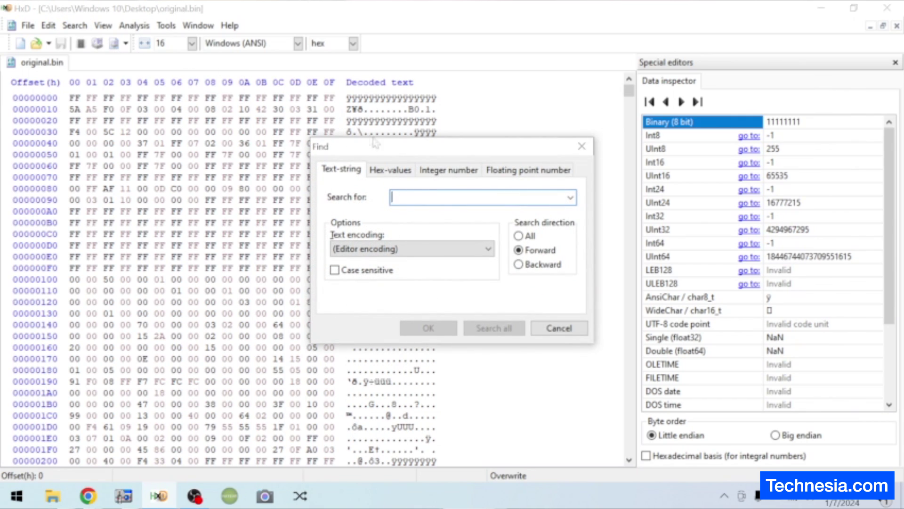
{"action": "type", "text": "$svs"}
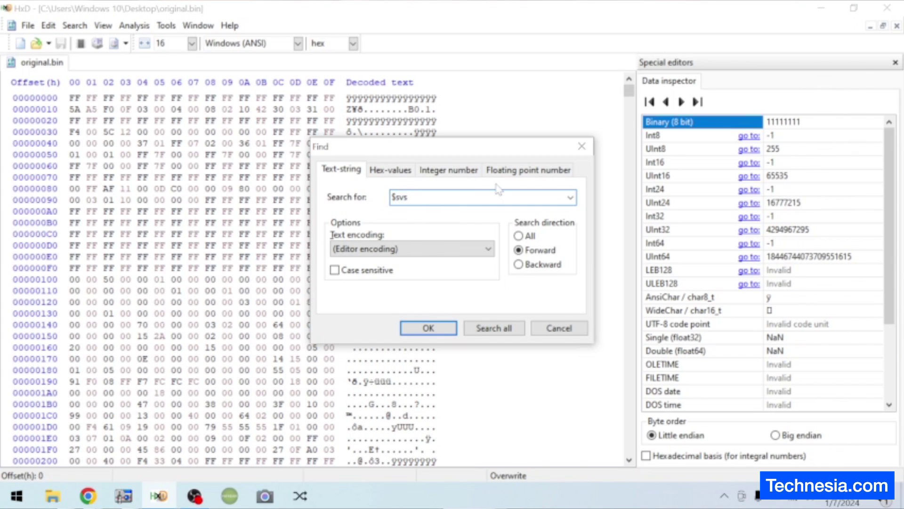
{"action": "left_click", "coordinate": [431, 329]}
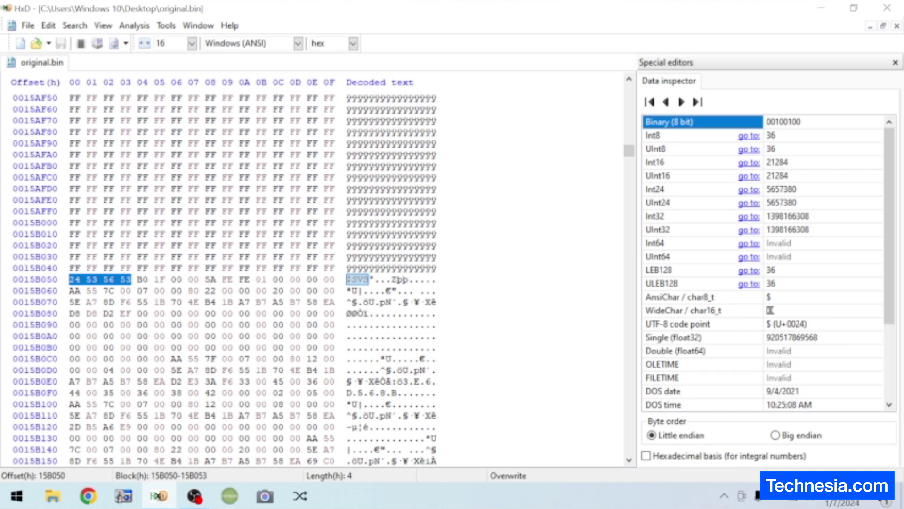
Select the data block starting at the $SVS signature, from offset 15B050 through 15BFEF.
{"action": "left_click", "coordinate": [387, 290]}
{"action": "left_click_drag", "start_coordinate": [347, 279], "coordinate": [437, 314]}
{"action": "scroll", "coordinate": [433, 374], "scroll_direction": "down", "scroll_amount": 13}
{"action": "scroll", "coordinate": [413, 380], "scroll_direction": "down", "scroll_amount": 20}
{"action": "scroll", "coordinate": [405, 382], "scroll_direction": "down", "scroll_amount": 20}
{"action": "scroll", "coordinate": [398, 341], "scroll_direction": "down", "scroll_amount": 16}
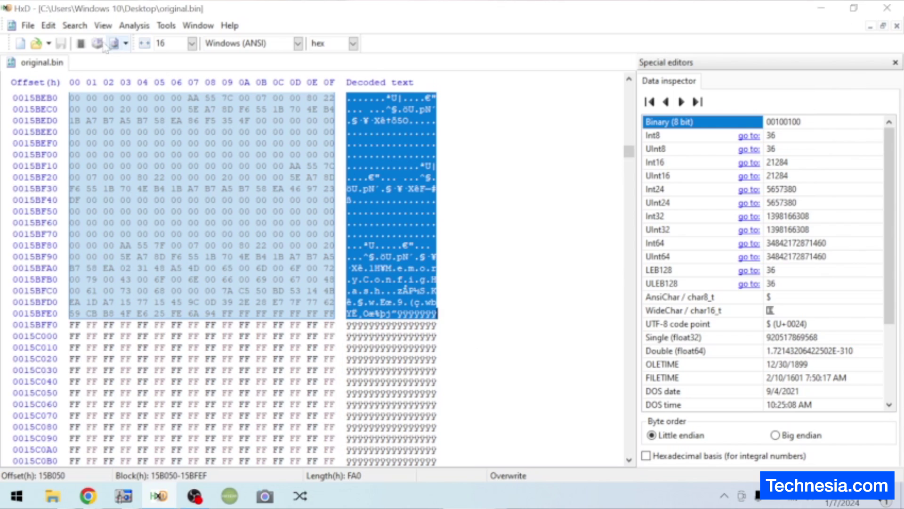
Fill the selected $SVS block with the hex value FF.
{"action": "left_click", "coordinate": [49, 27]}
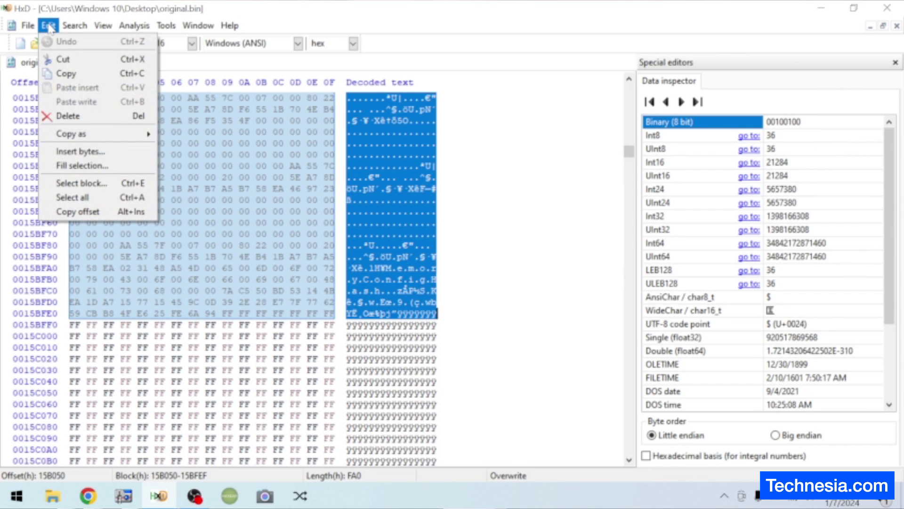
{"action": "left_click", "coordinate": [90, 165]}
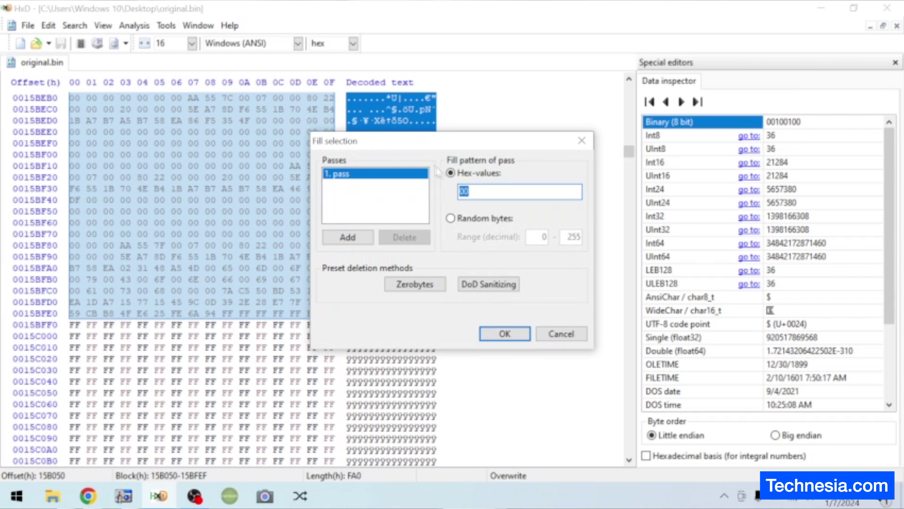
{"action": "type", "text": "FF"}
{"action": "left_click", "coordinate": [505, 334]}
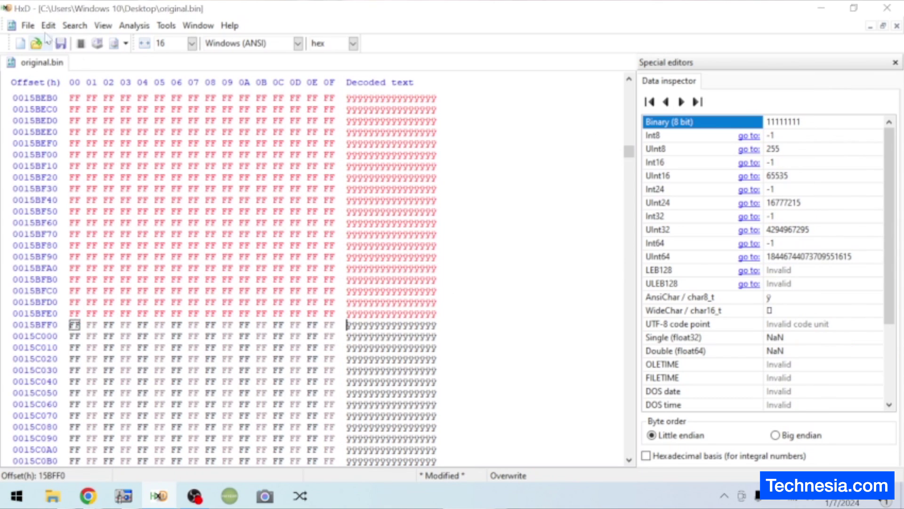
Save the modified dump to the desktop under the new name edited.bin and close the hex editor.
{"action": "left_click", "coordinate": [27, 26]}
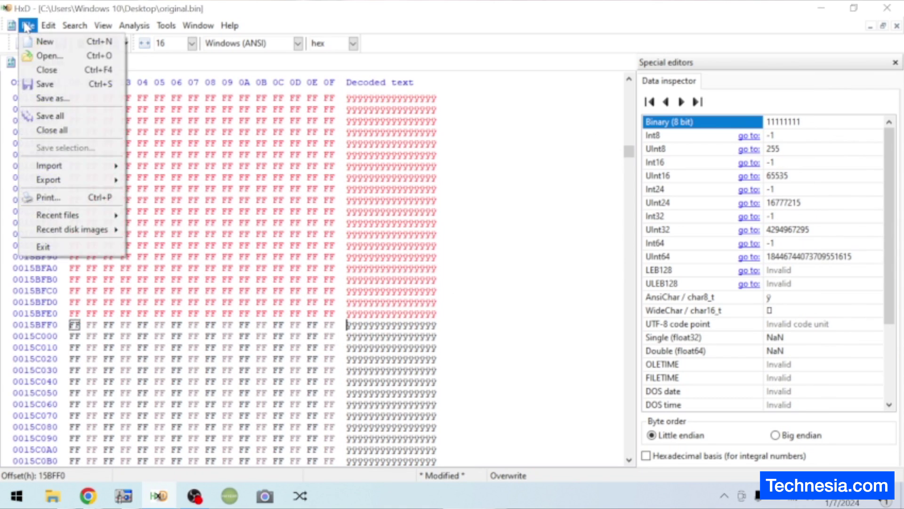
{"action": "left_click", "coordinate": [72, 101]}
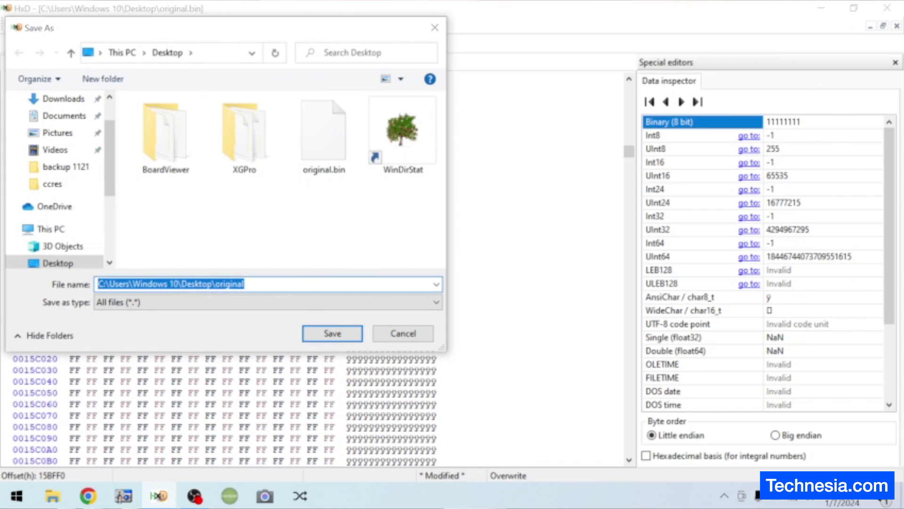
{"action": "type", "text": "edited.bin"}
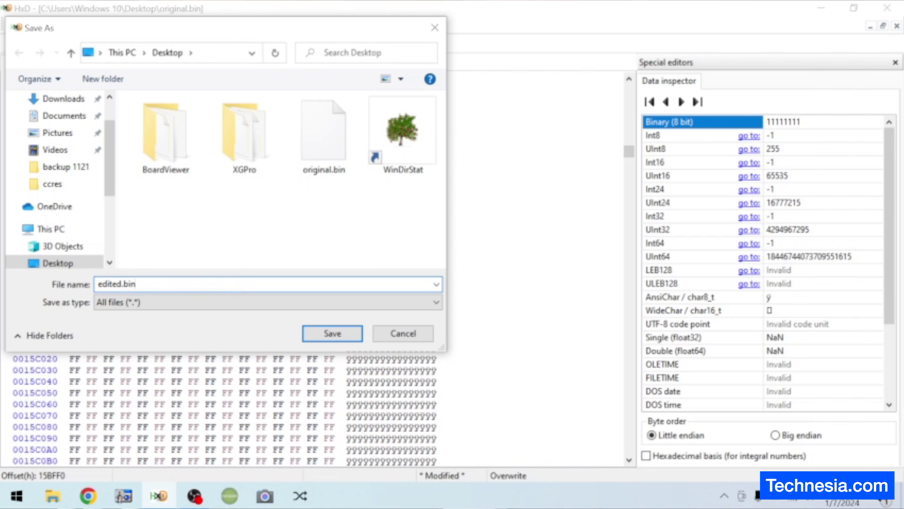
{"action": "left_click", "coordinate": [332, 333]}
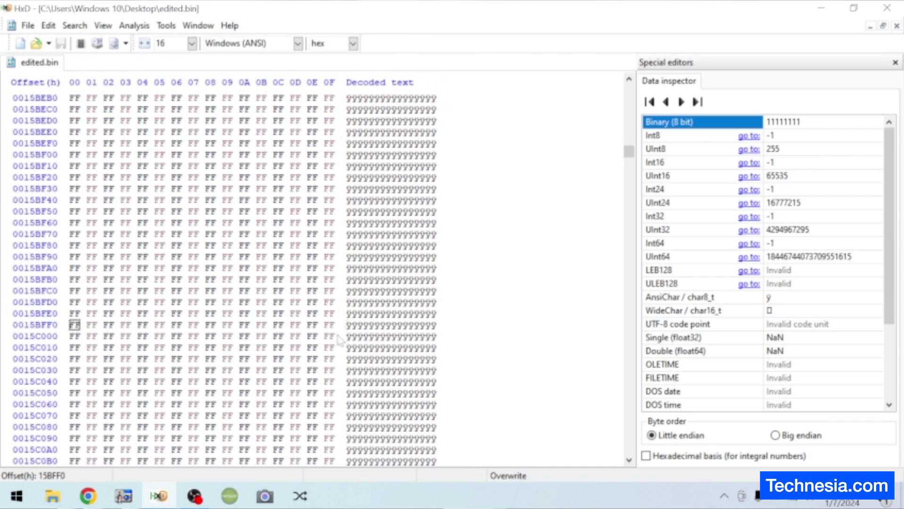
{"action": "left_click", "coordinate": [889, 11]}
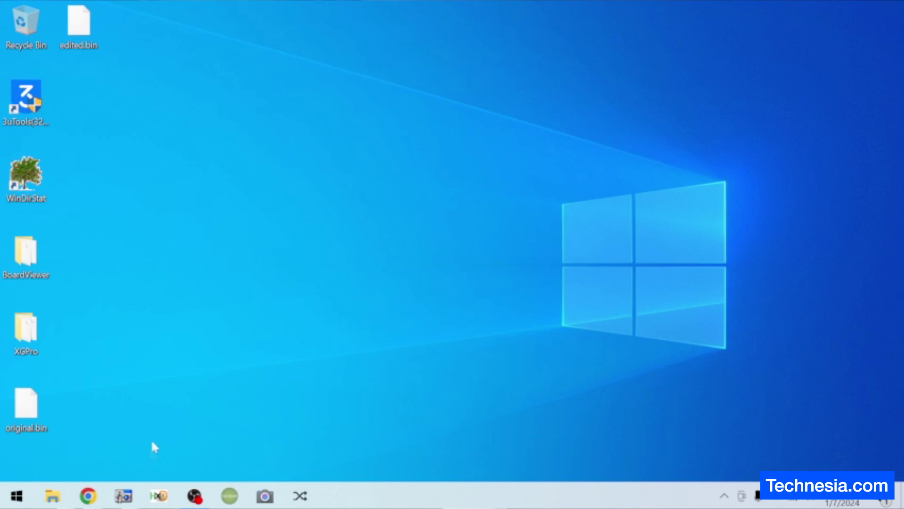
Switch to Xgpro and load edited.bin from the desktop into the buffer as a binary file with the default load options.
{"action": "left_click", "coordinate": [122, 497]}
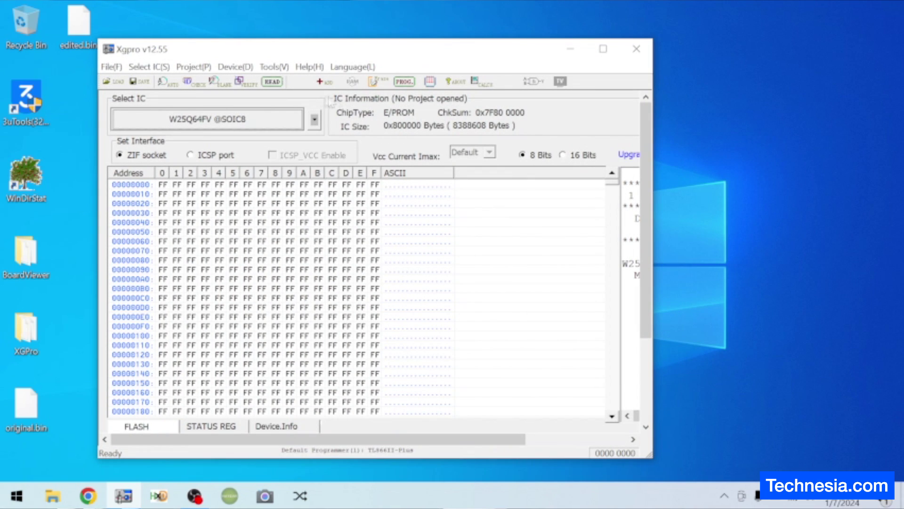
{"action": "left_click", "coordinate": [108, 85]}
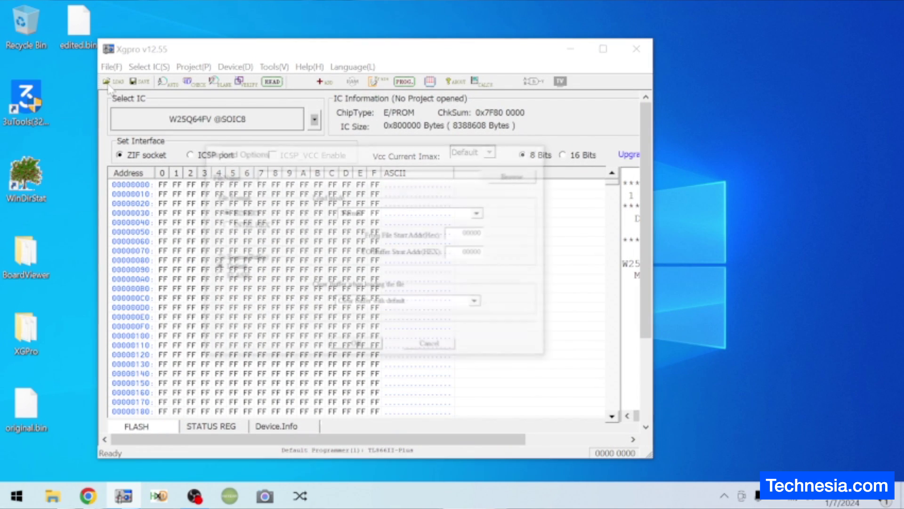
{"action": "left_click", "coordinate": [503, 178]}
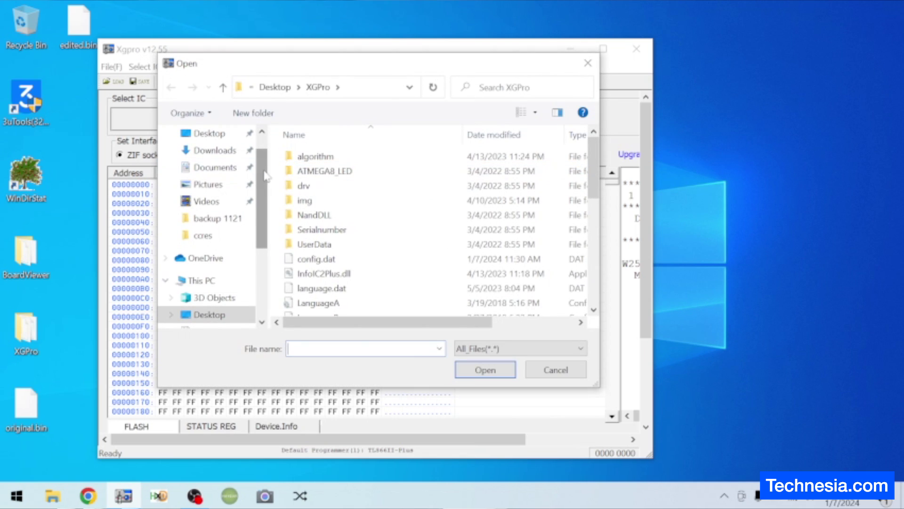
{"action": "scroll", "coordinate": [264, 177], "scroll_direction": "up", "scroll_amount": 1}
{"action": "left_click", "coordinate": [226, 162]}
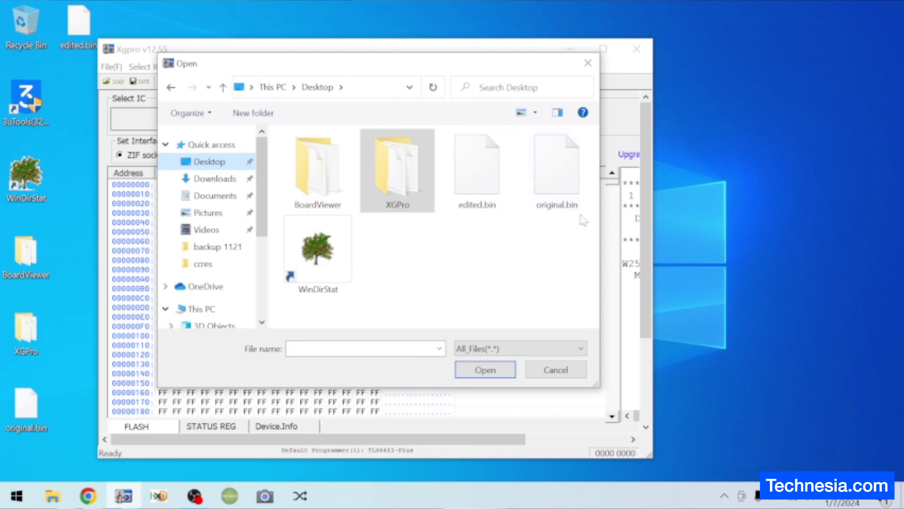
{"action": "left_click", "coordinate": [485, 185]}
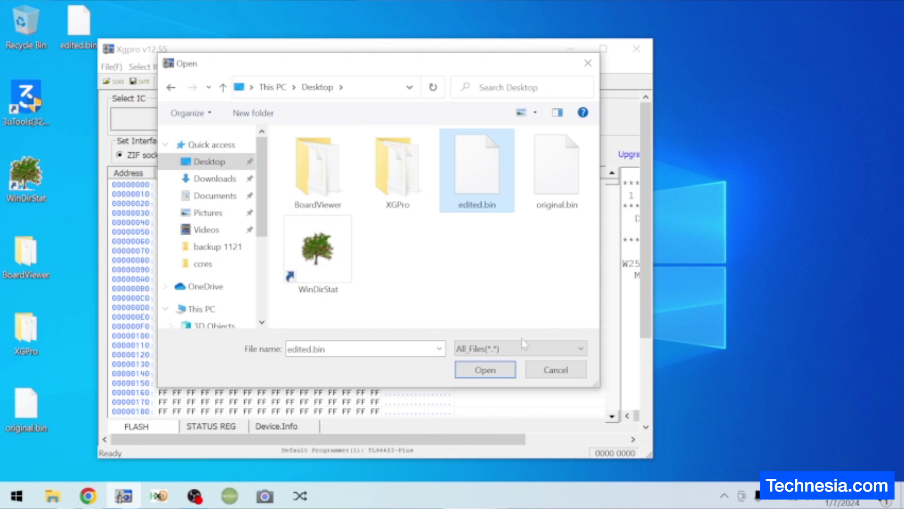
{"action": "left_click", "coordinate": [485, 371]}
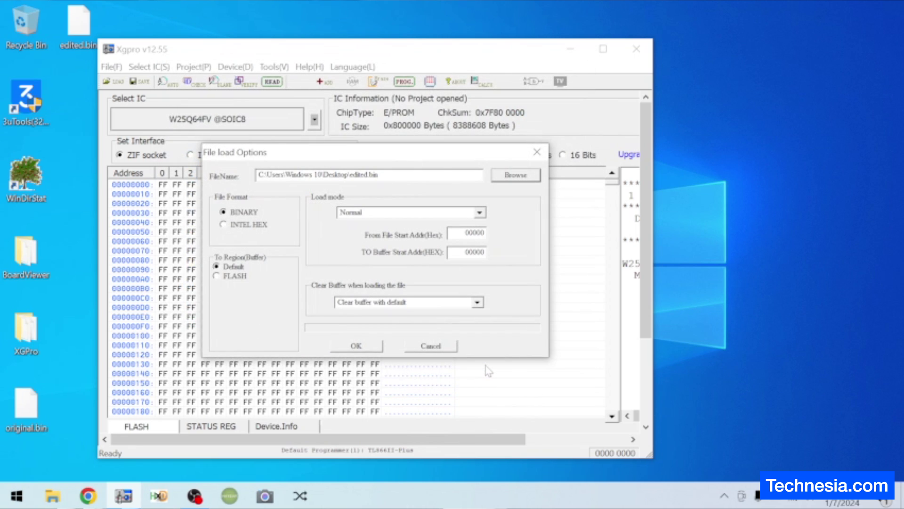
{"action": "left_click", "coordinate": [356, 346]}
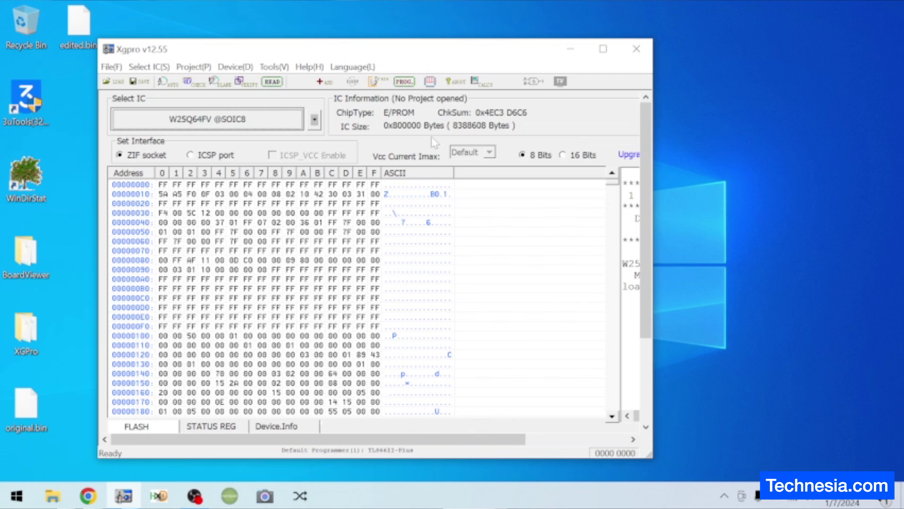
Program the W25Q64FV chip's FLASH and status register with the loaded data, and close the programmer software.
{"action": "left_click", "coordinate": [404, 82]}
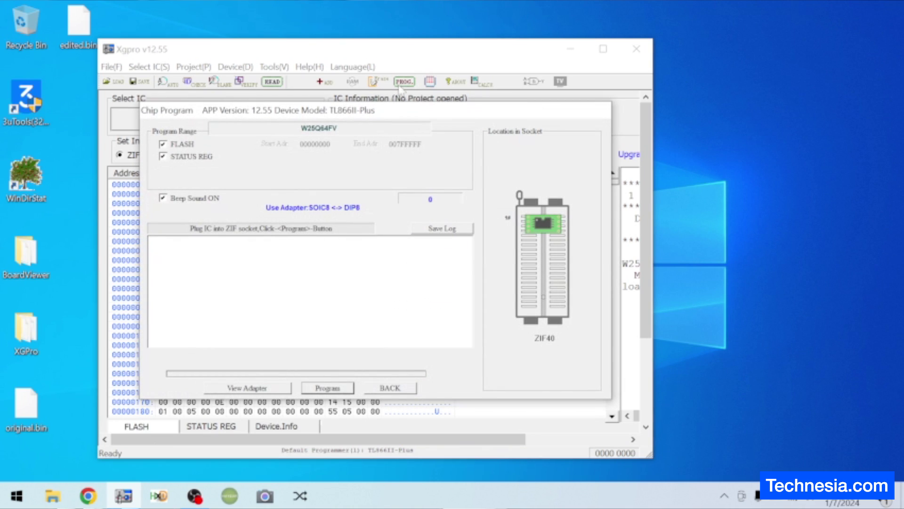
{"action": "left_click", "coordinate": [335, 389]}
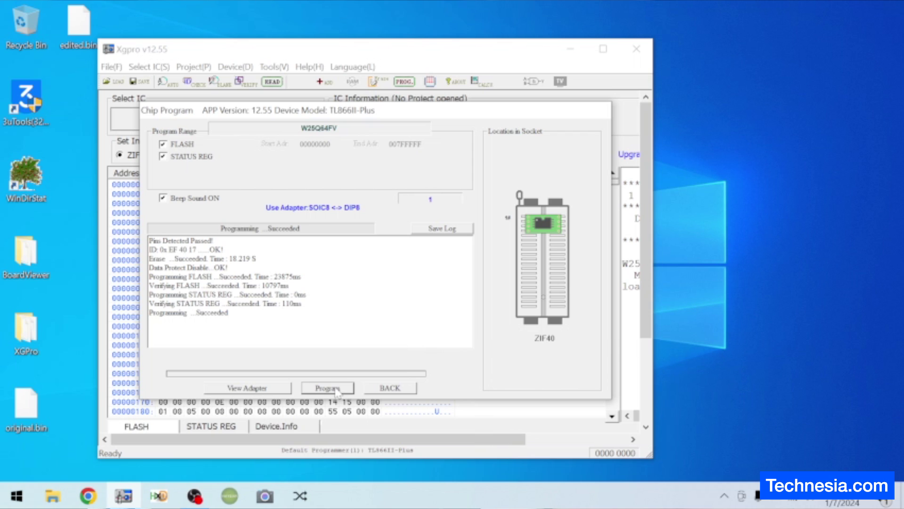
{"action": "left_click", "coordinate": [401, 389]}
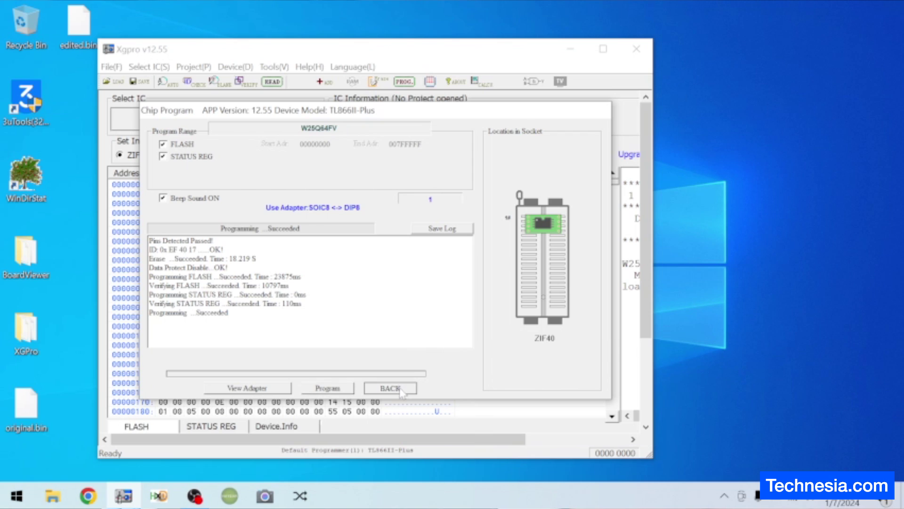
{"action": "left_click", "coordinate": [637, 49]}
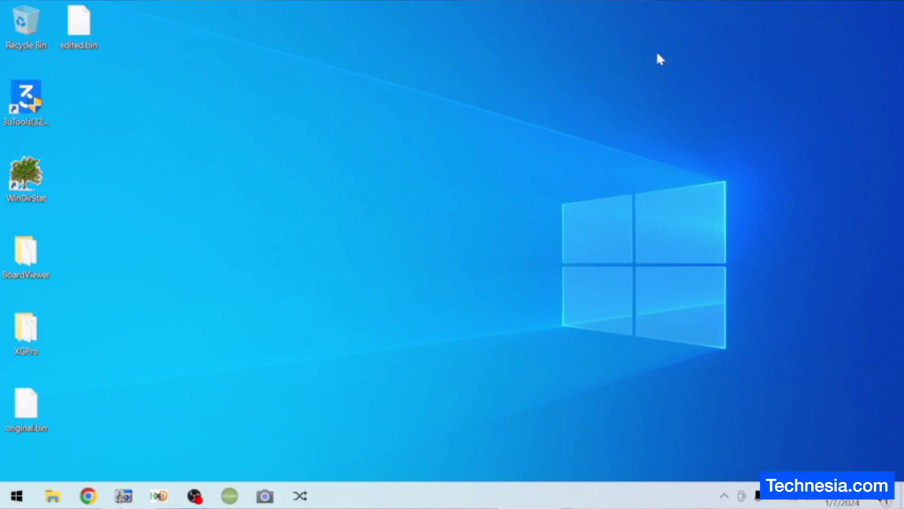